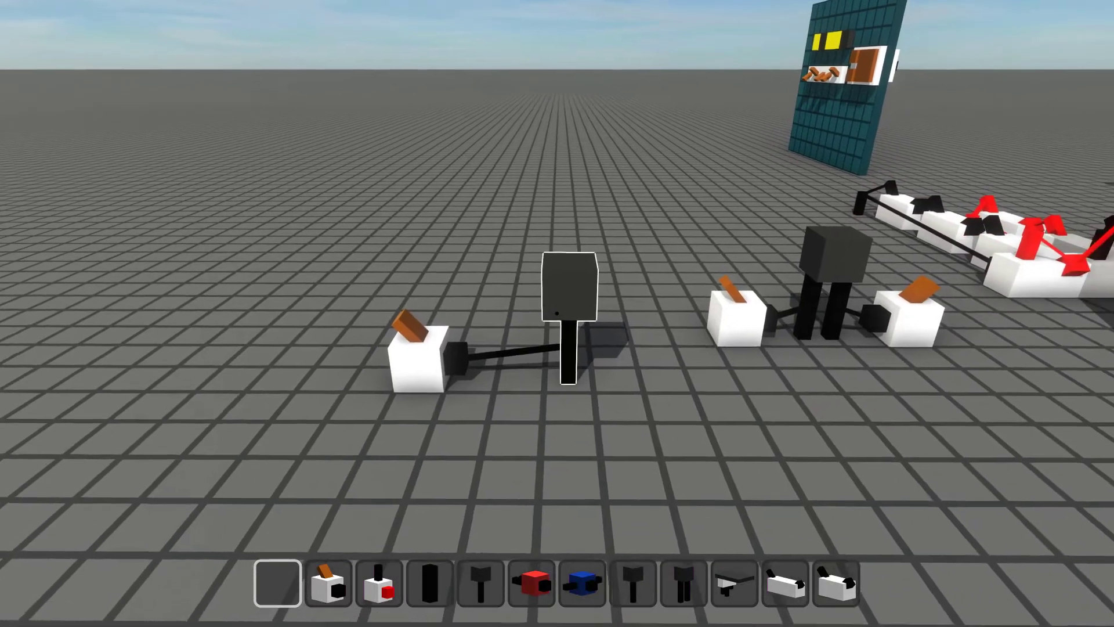
Approach the single-input display and switch on its lever so it glows yellow
{"action": "key", "text": "w"}
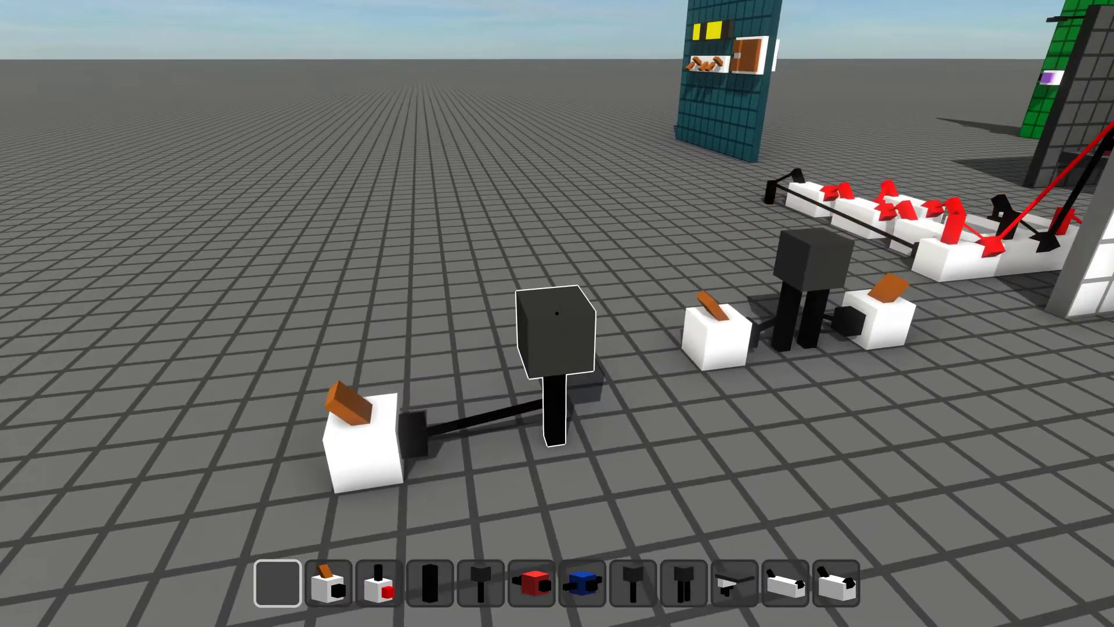
{"action": "key", "text": "s"}
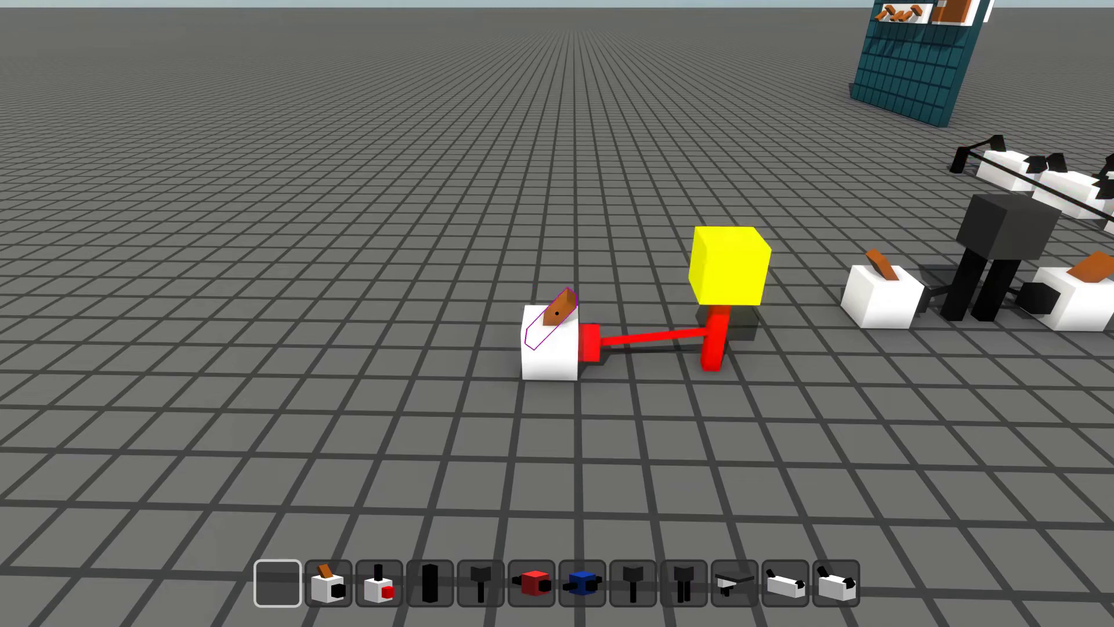
Toggle the two display levers through red, blue and purple combinations, ending with both on
{"action": "key", "text": "s"}
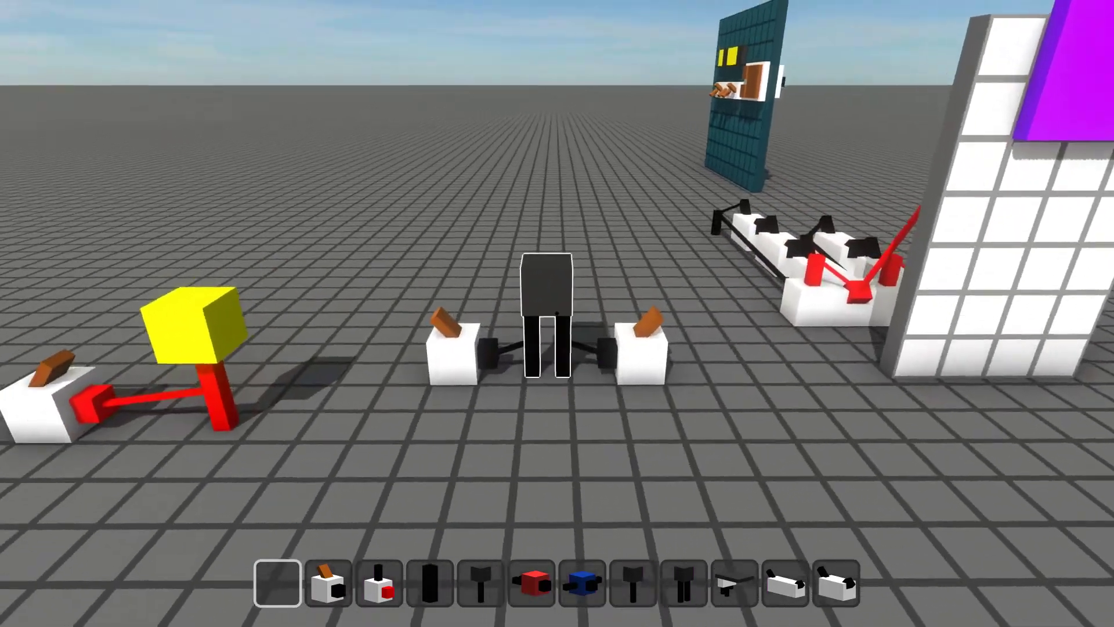
{"action": "key", "text": "w"}
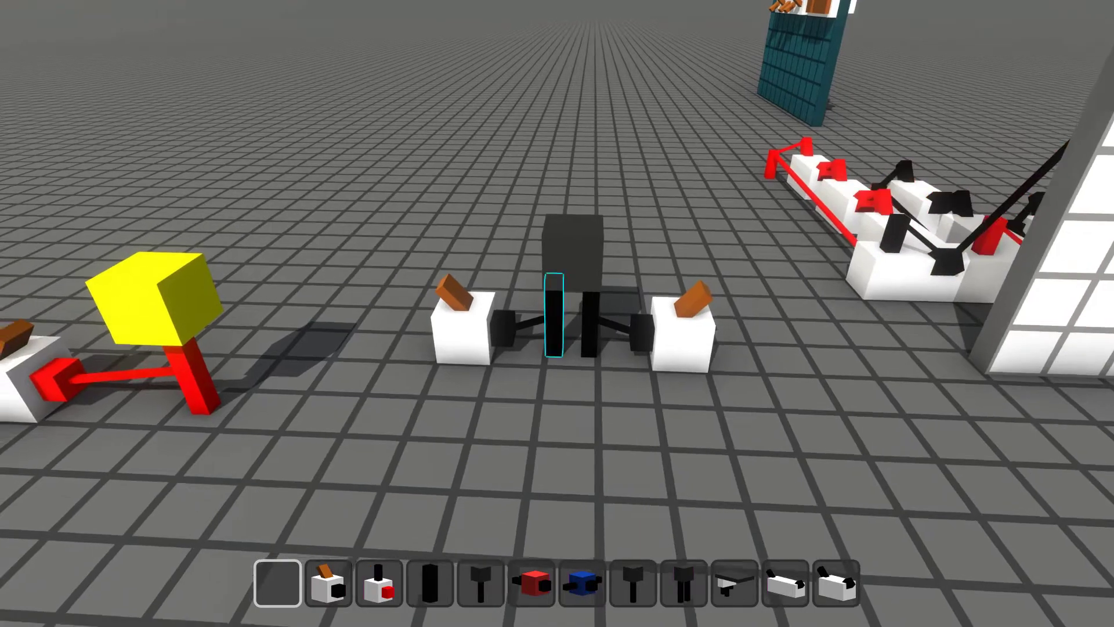
{"action": "key", "text": "e"}
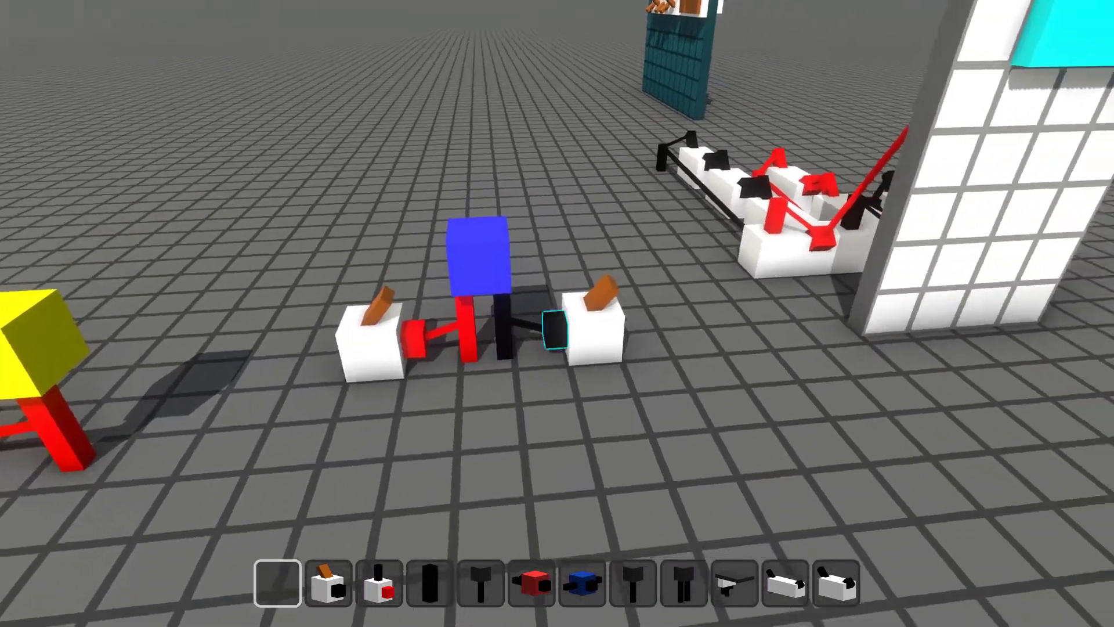
{"action": "key", "text": "e"}
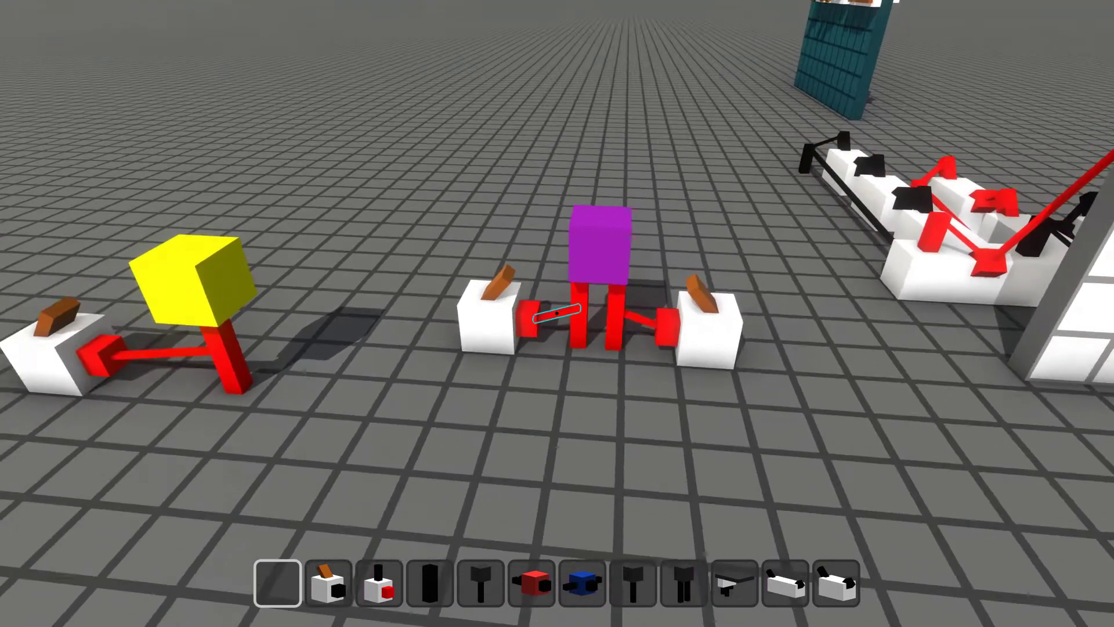
{"action": "key", "text": "e"}
{"action": "key", "text": "e"}
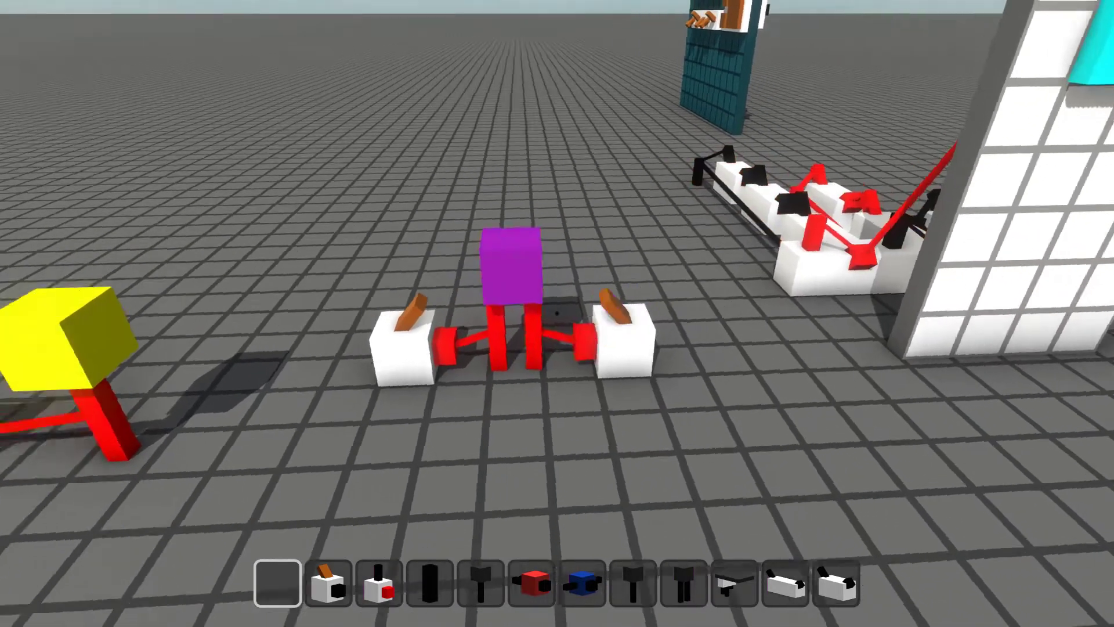
{"action": "key", "text": "e"}
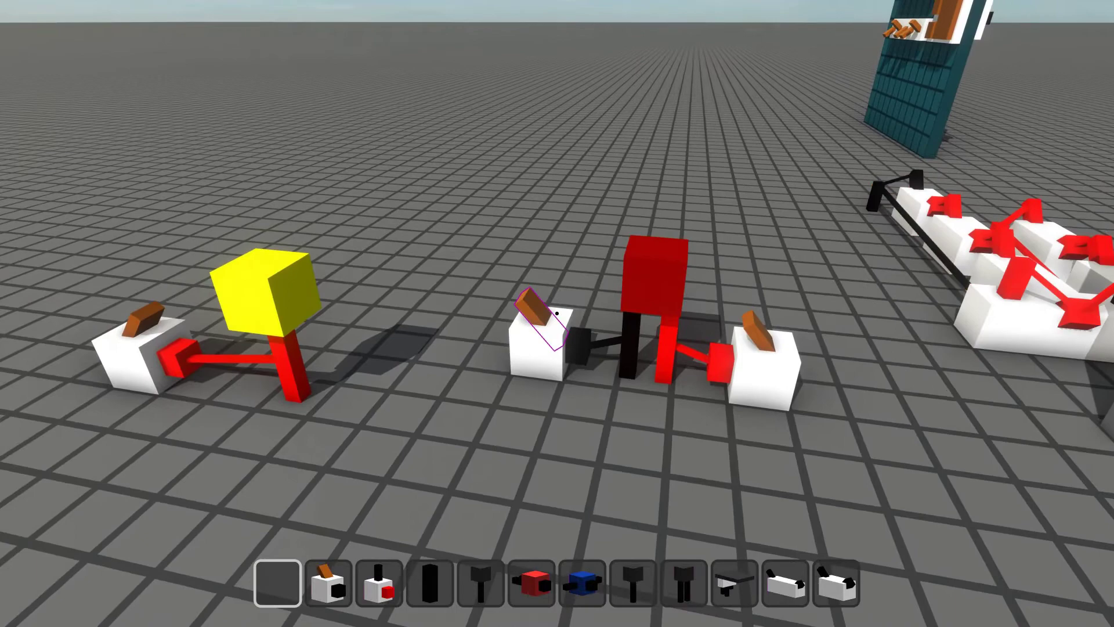
{"action": "key", "text": "e"}
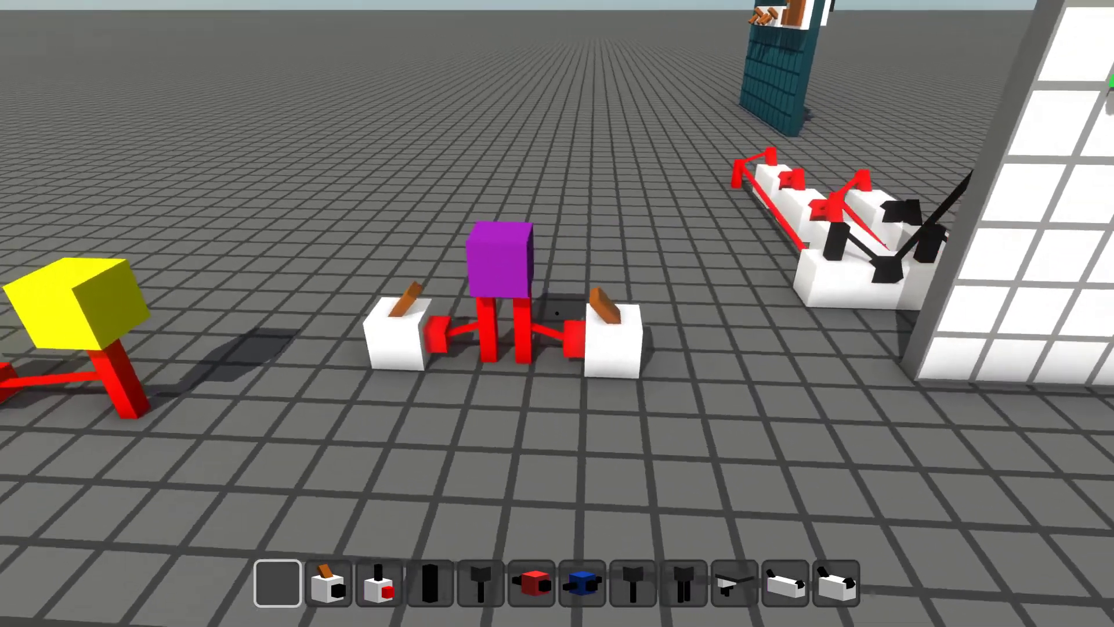
Recolour the two-input display's purple both-levers-on state to light green in Display color
{"action": "key", "text": "e"}
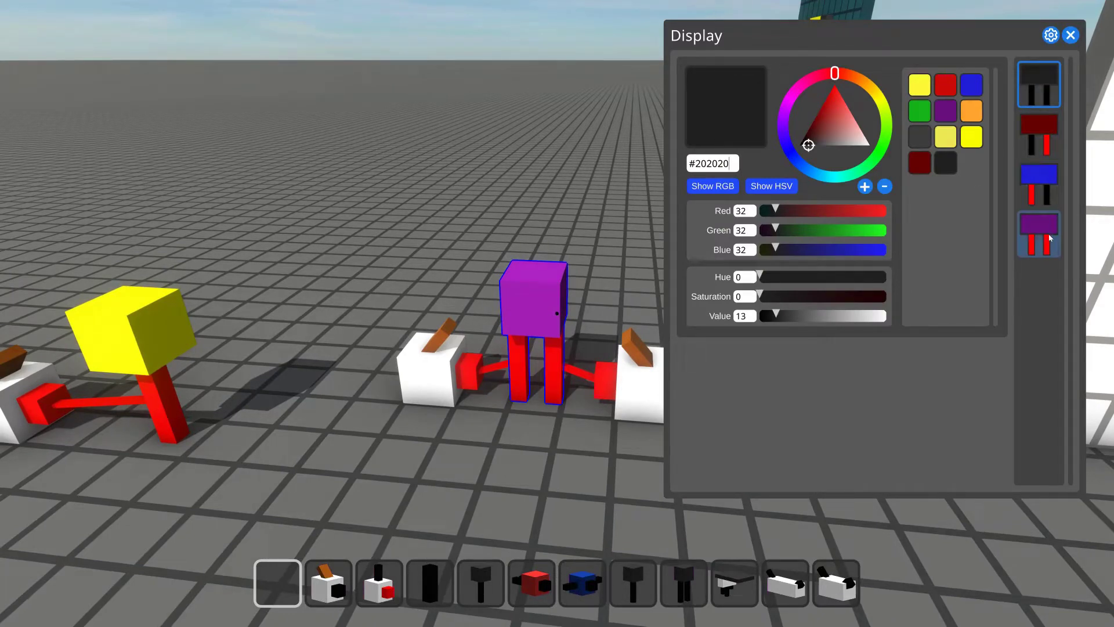
{"action": "left_click", "coordinate": [1031, 236]}
{"action": "left_click_drag", "start_coordinate": [821, 123], "coordinate": [878, 153]}
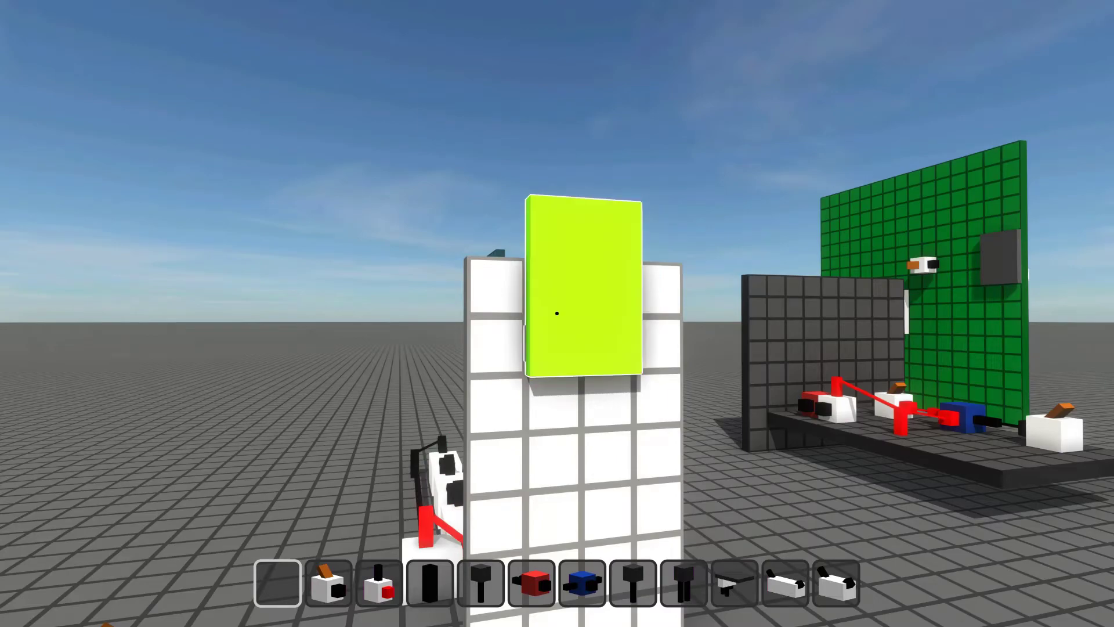
Fly to the pillar and bring up the flat display's eight-state Display color menu
{"action": "key", "text": "a"}
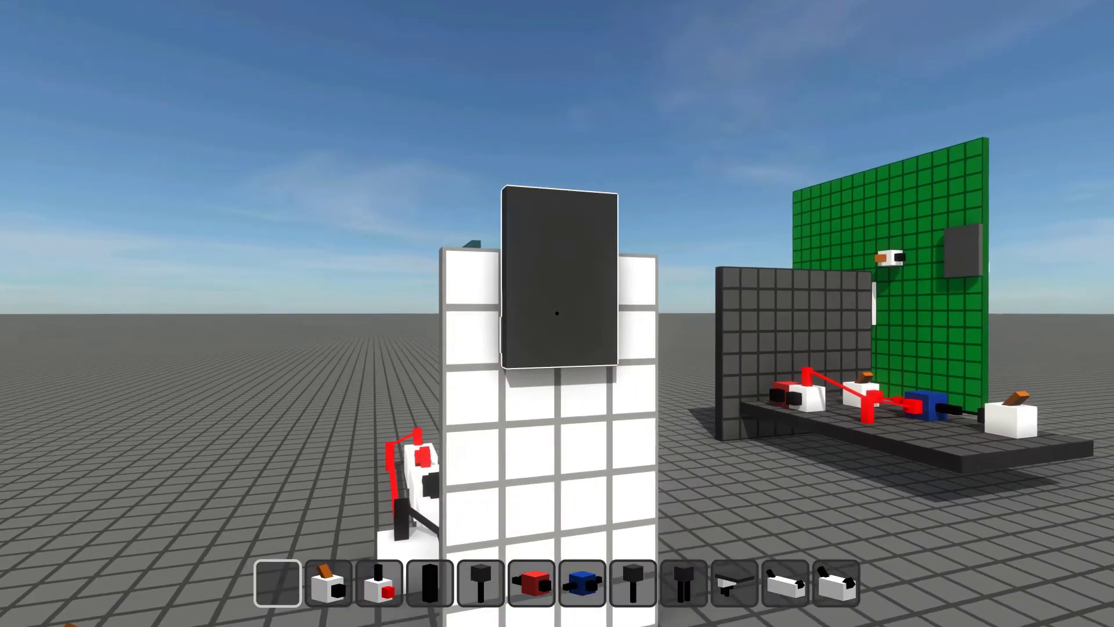
{"action": "key", "text": "w"}
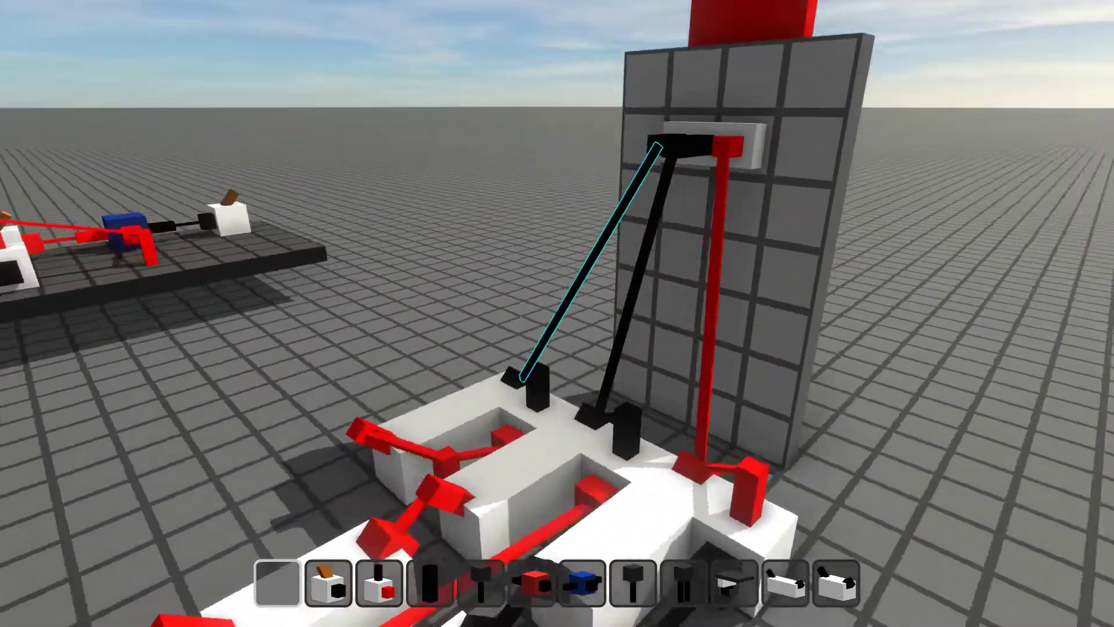
{"action": "key", "text": "s"}
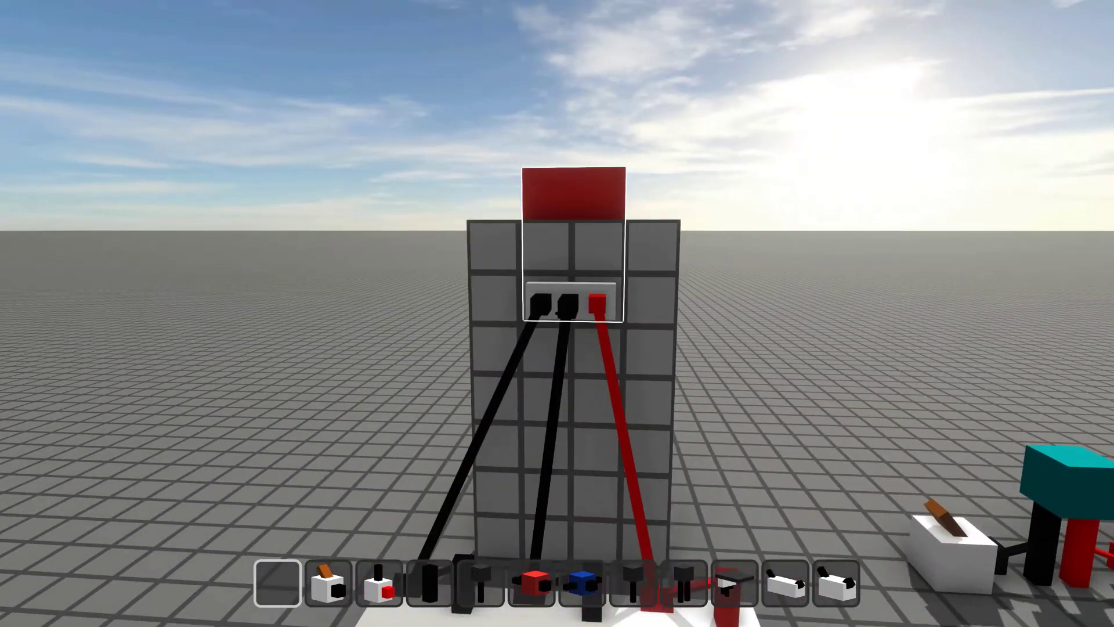
{"action": "key", "text": "x"}
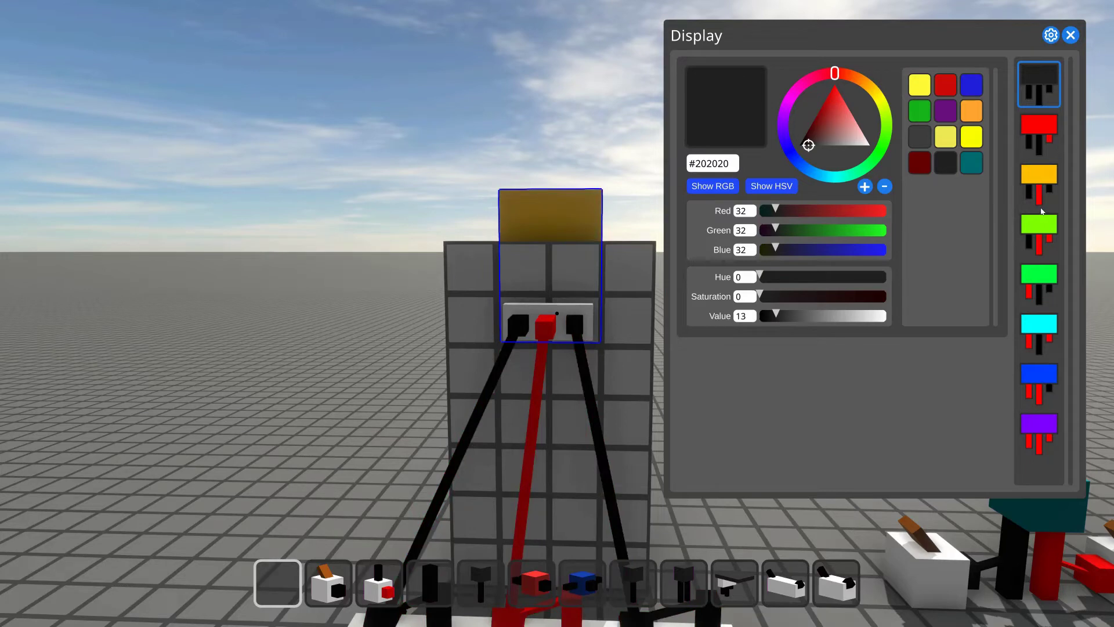
Change the flat display's lime state to olive green, green to dark red, cyan to sky blue
{"action": "left_click", "coordinate": [1040, 225]}
{"action": "left_click", "coordinate": [820, 127]}
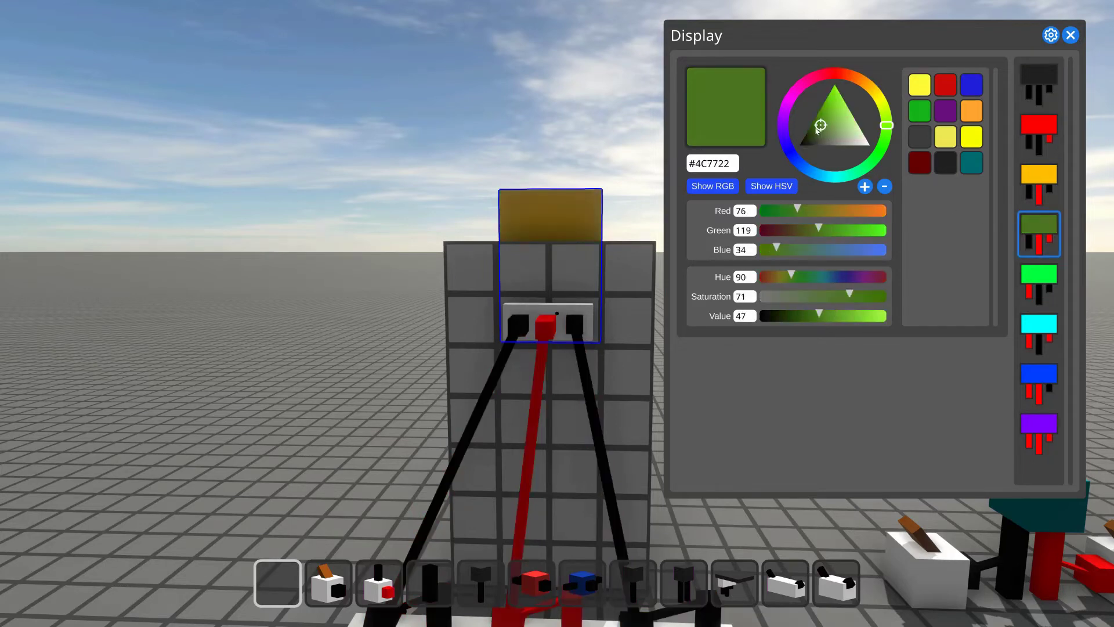
{"action": "left_click", "coordinate": [1039, 276]}
{"action": "left_click", "coordinate": [919, 162]}
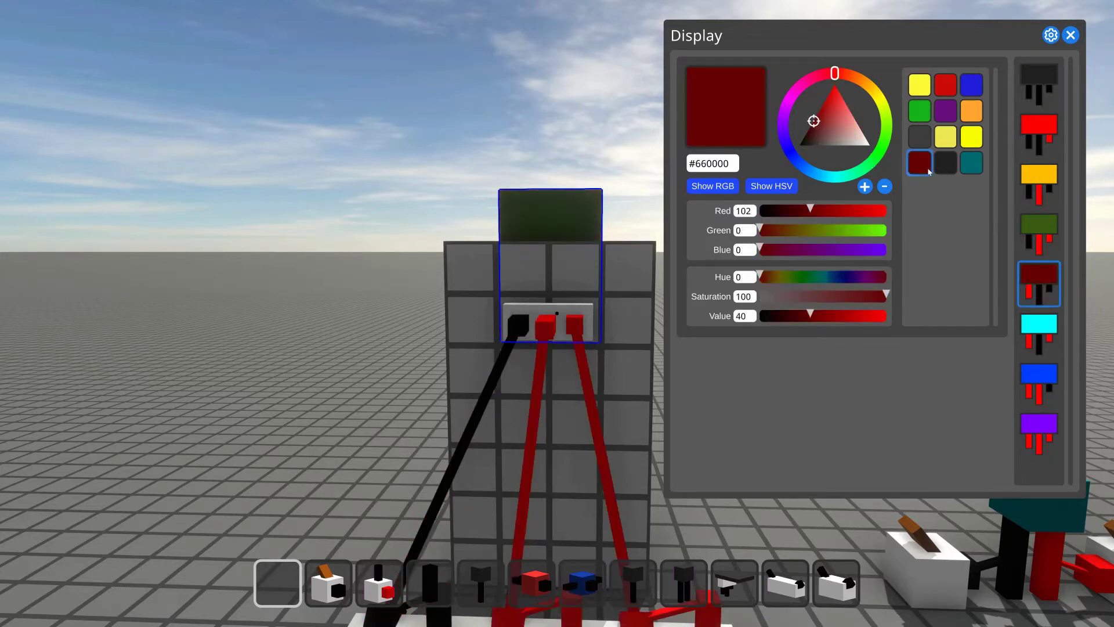
{"action": "left_click", "coordinate": [1045, 339]}
{"action": "left_click_drag", "start_coordinate": [887, 231], "coordinate": [814, 230]}
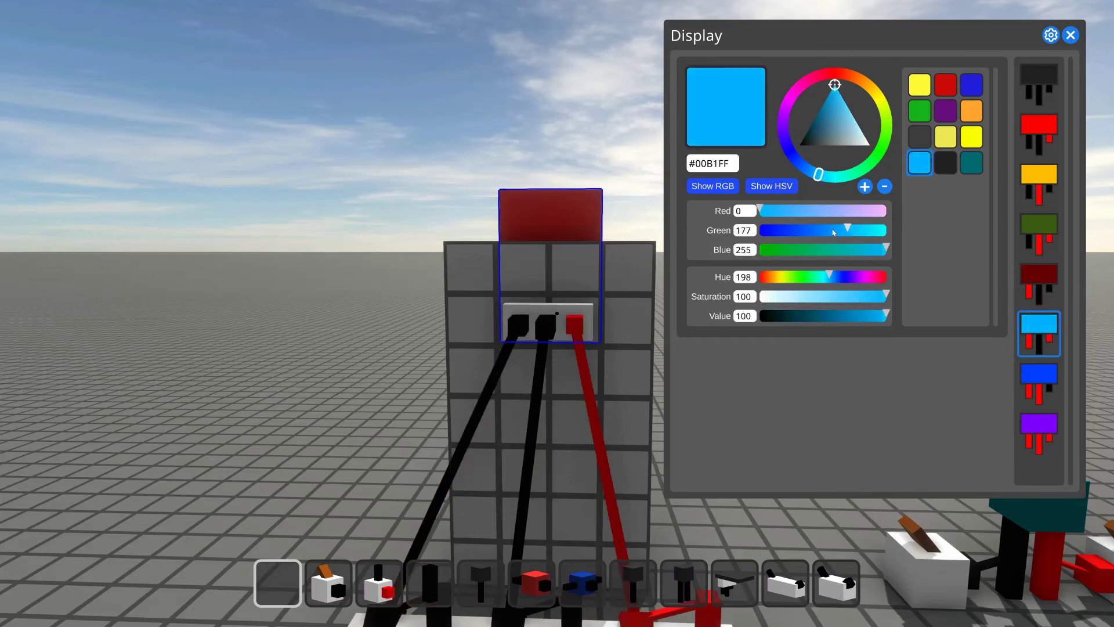